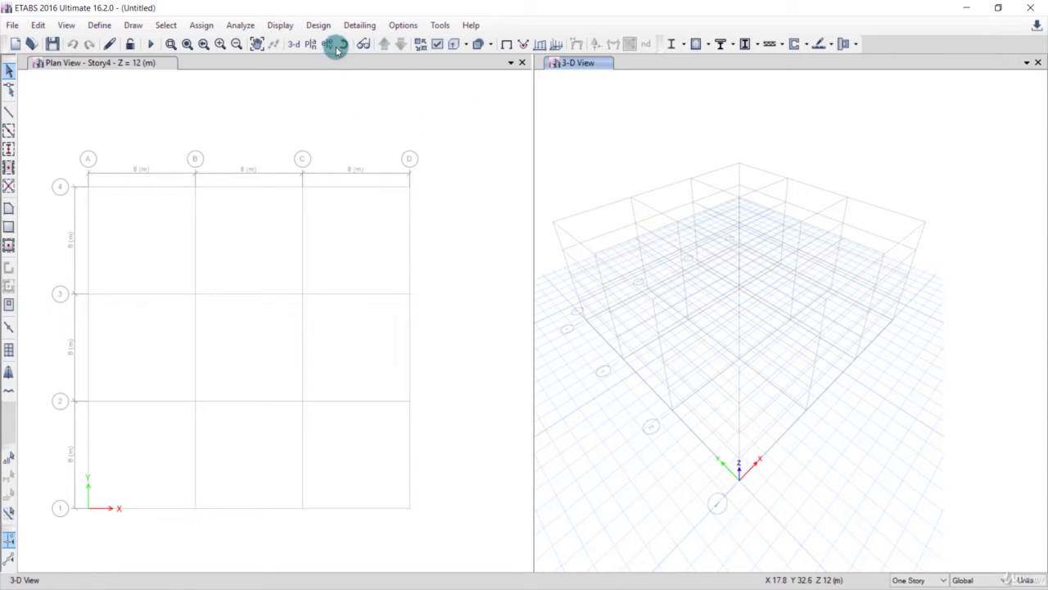
- Orbit the 3-D view of the four-story grid model to a new angle
click(343, 45)
mouse_move(789, 402)
mouse_down()
mouse_move(742, 404)
mouse_move(819, 398)
mouse_move(793, 398)
mouse_up()
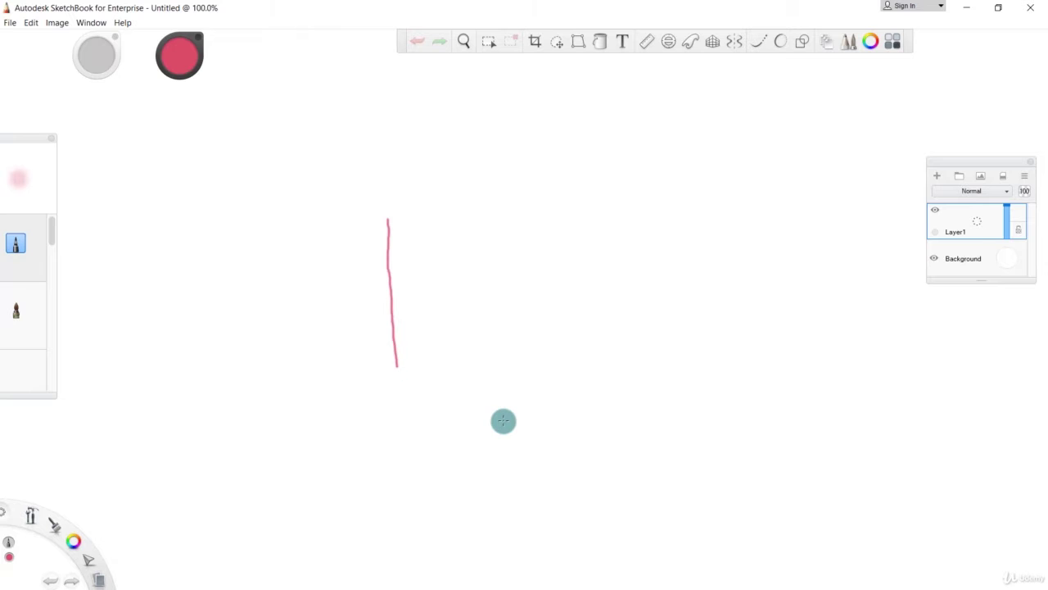
- Sketch a wireframe cube from front and back rectangles joined at their corners
mouse_move(383, 220)
mouse_down()
mouse_move(588, 208)
mouse_move(619, 355)
mouse_up()
mouse_move(396, 381)
mouse_down()
mouse_move(615, 367)
mouse_move(621, 355)
mouse_up()
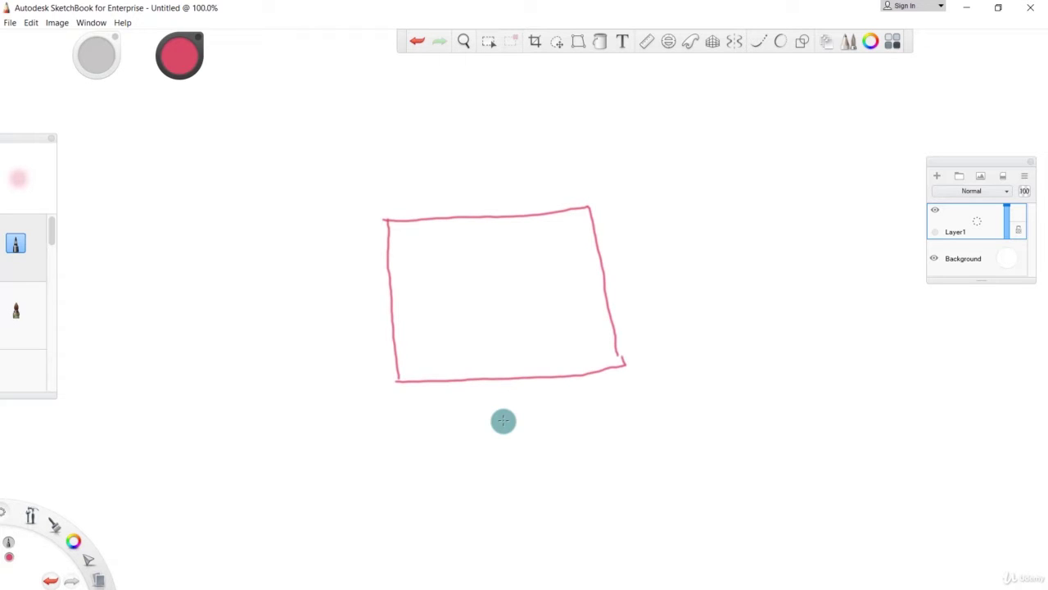
drag(474, 166, 496, 305)
mouse_move(474, 165)
mouse_down()
mouse_move(660, 146)
mouse_move(676, 289)
mouse_up()
drag(494, 310, 679, 296)
drag(474, 165, 391, 217)
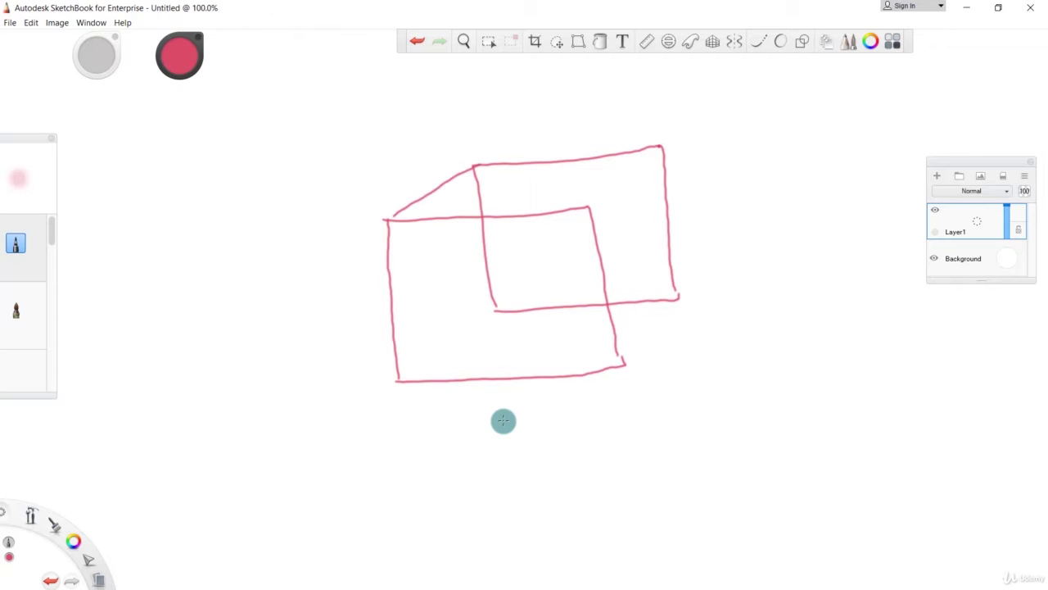
drag(662, 144, 574, 218)
drag(495, 309, 394, 380)
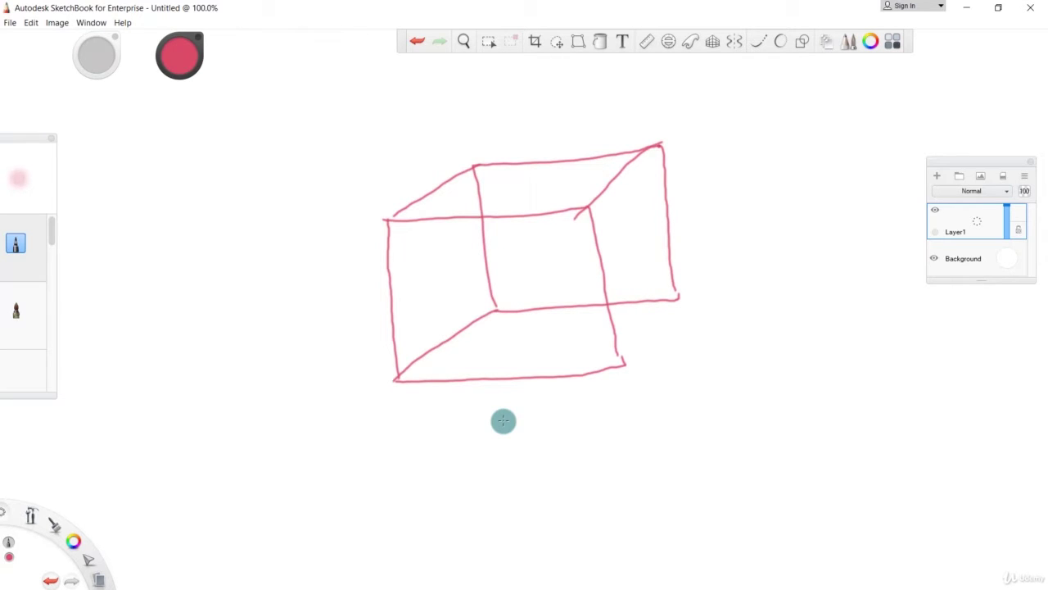
drag(684, 294, 590, 365)
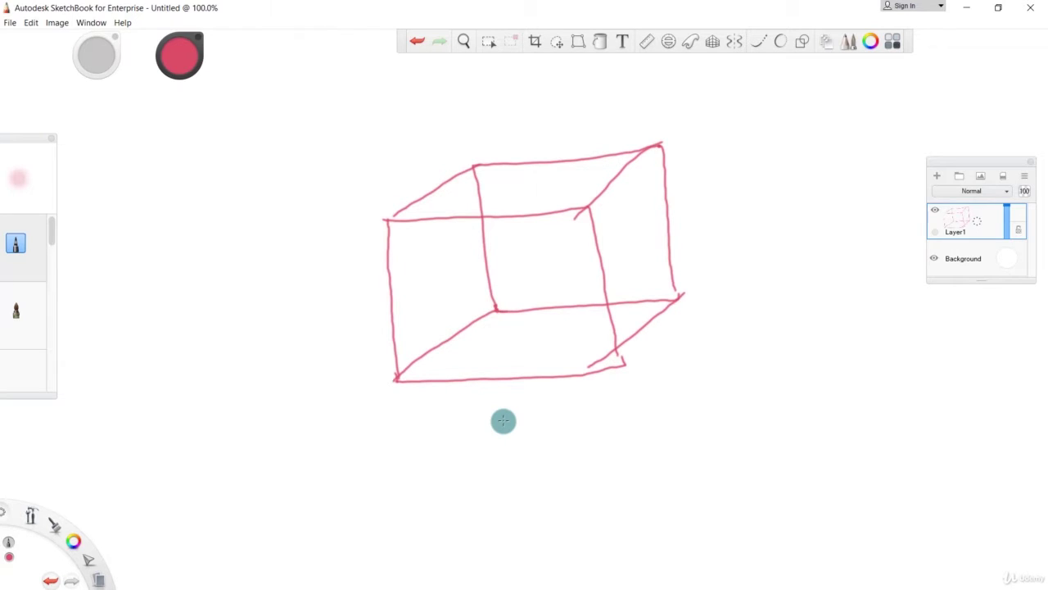
- Draw X, Y and Z axis arrows from the cube's back corner, labelled y and z
mouse_move(495, 309)
mouse_down()
mouse_move(774, 286)
mouse_move(766, 301)
mouse_move(826, 299)
mouse_move(791, 316)
mouse_up()
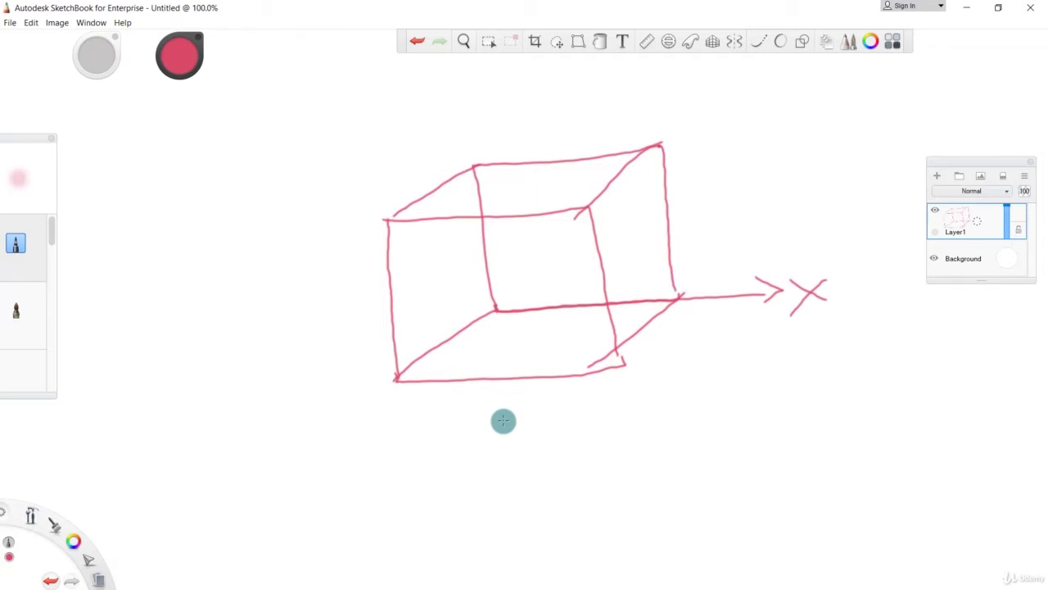
mouse_move(494, 311)
mouse_down()
mouse_move(350, 407)
mouse_move(352, 420)
mouse_move(368, 423)
mouse_up()
drag(302, 418, 311, 435)
mouse_move(318, 420)
mouse_down()
mouse_move(310, 483)
mouse_move(313, 442)
mouse_up()
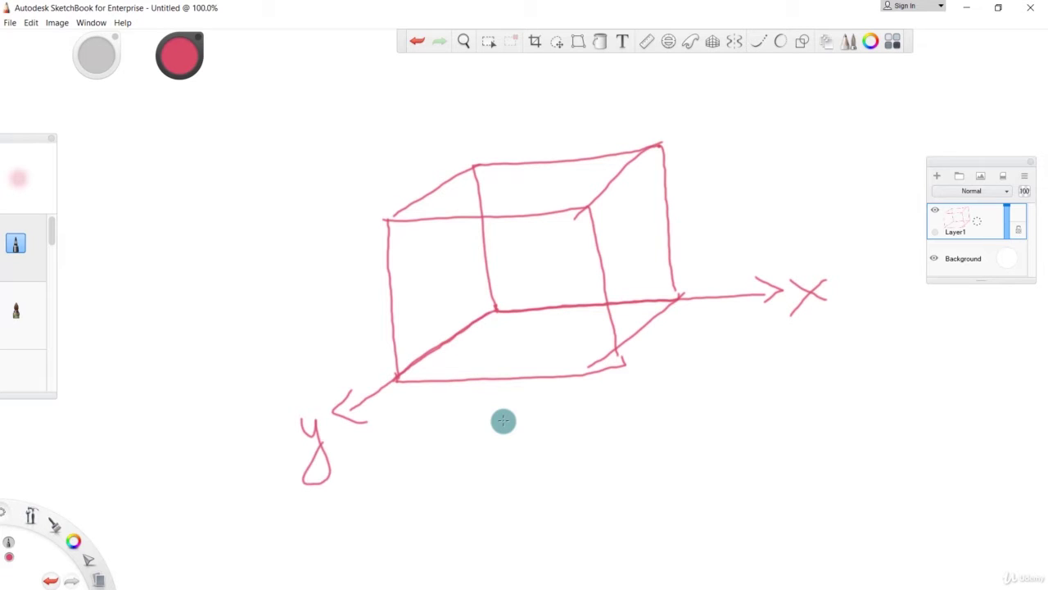
mouse_move(474, 168)
mouse_down()
mouse_move(454, 140)
mouse_move(478, 133)
mouse_up()
mouse_move(481, 96)
mouse_down()
mouse_move(506, 92)
mouse_move(524, 109)
mouse_up()
- Mark circles on the top, left and bottom faces, an ellipse on the back, and load arrows
drag(562, 179, 576, 182)
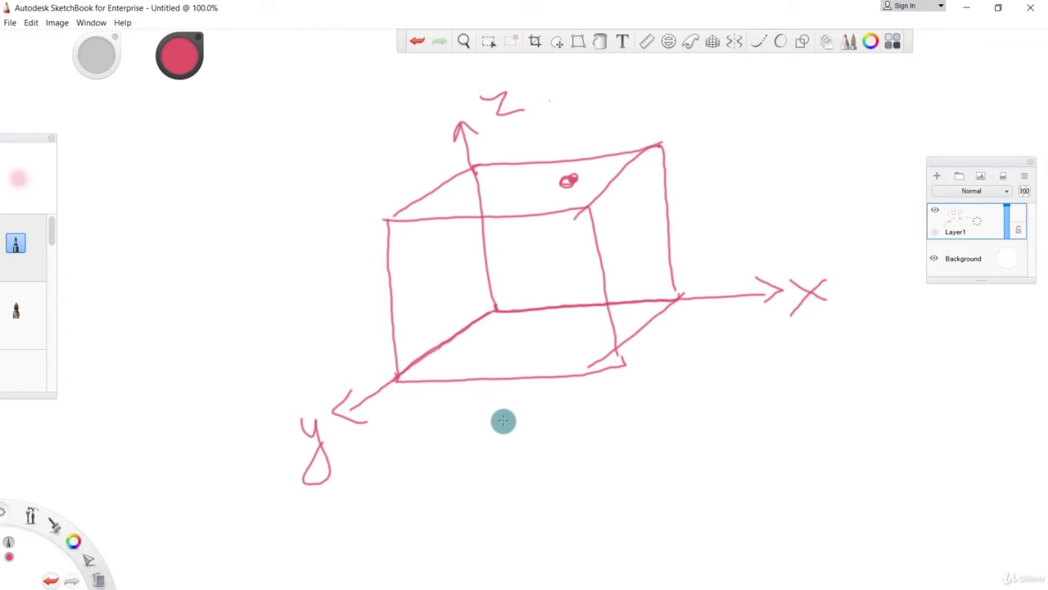
mouse_move(414, 270)
mouse_down()
mouse_move(434, 260)
mouse_move(415, 276)
mouse_move(436, 274)
mouse_up()
mouse_move(529, 336)
mouse_down()
mouse_move(542, 338)
mouse_move(537, 345)
mouse_up()
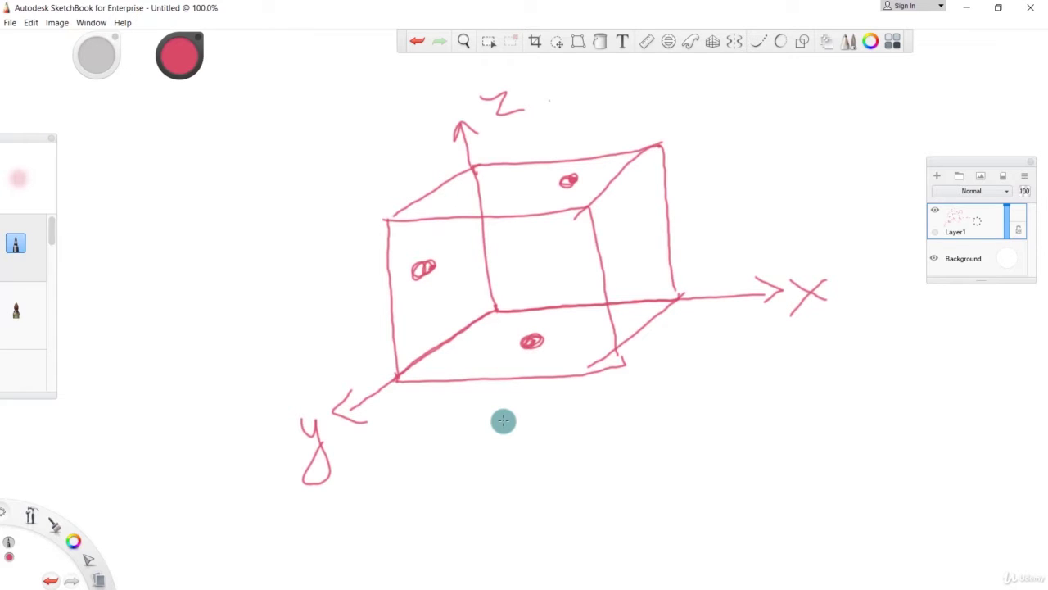
mouse_move(535, 241)
mouse_down()
mouse_move(501, 246)
mouse_move(529, 275)
mouse_move(524, 239)
mouse_up()
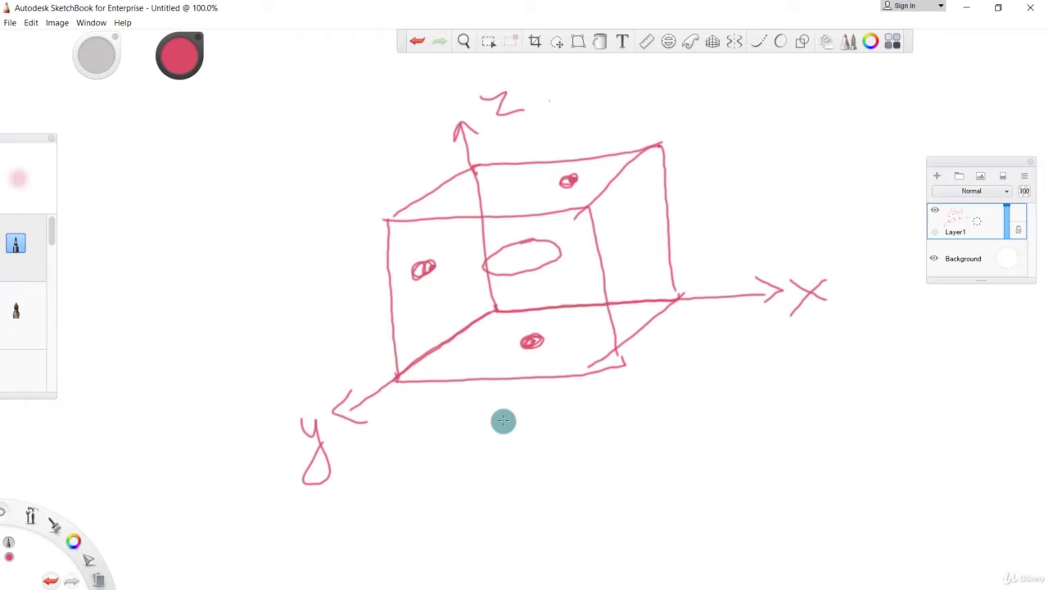
drag(503, 123, 509, 170)
drag(522, 149, 511, 168)
drag(358, 333, 463, 291)
drag(464, 291, 447, 312)
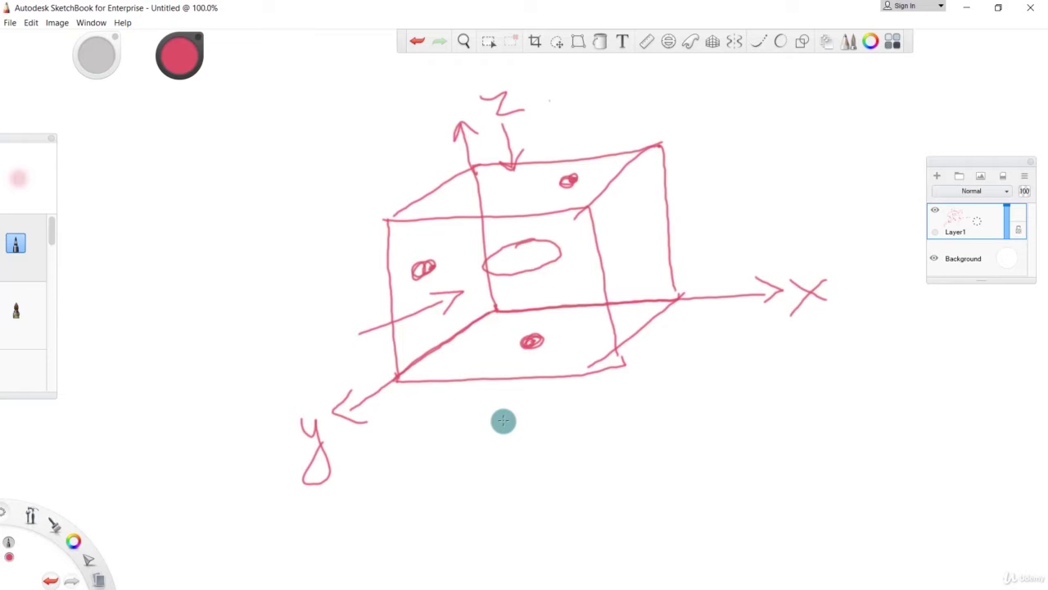
- Draw the beam on two supports with a 6 m span dimension below it
mouse_move(512, 451)
mouse_down()
mouse_move(533, 473)
mouse_move(493, 482)
mouse_move(529, 454)
mouse_move(752, 438)
mouse_move(763, 462)
mouse_move(745, 435)
mouse_up()
mouse_move(499, 477)
mouse_down()
mouse_move(486, 489)
mouse_move(515, 513)
mouse_up()
drag(759, 484, 762, 503)
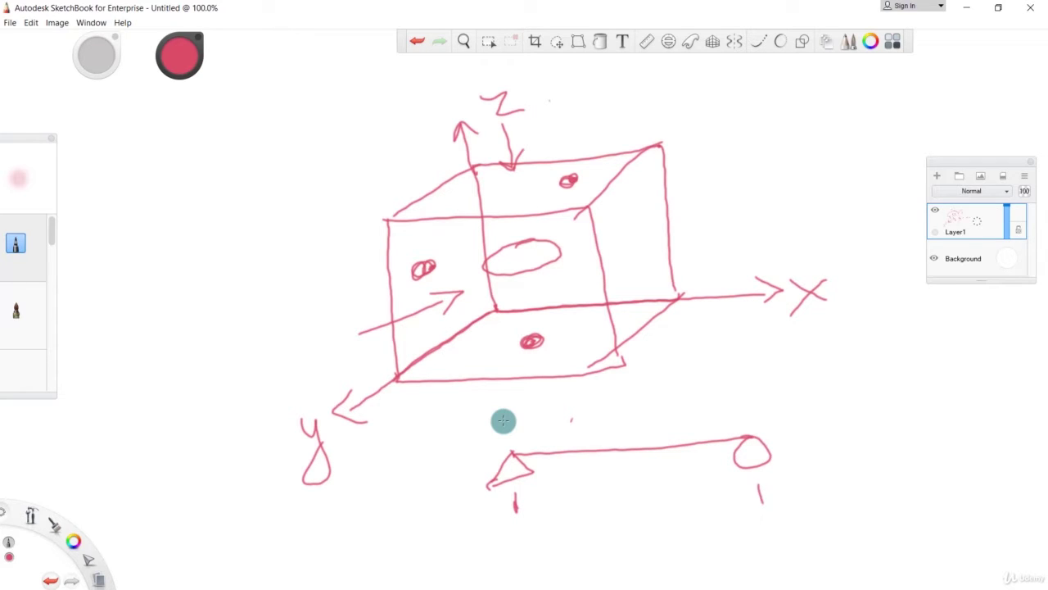
mouse_move(531, 494)
mouse_down()
mouse_move(516, 504)
mouse_move(571, 506)
mouse_up()
mouse_move(614, 488)
mouse_down()
mouse_move(607, 511)
mouse_move(617, 508)
mouse_up()
mouse_move(636, 502)
mouse_down()
mouse_move(636, 516)
mouse_move(670, 518)
mouse_move(757, 506)
mouse_up()
- Add a downward midspan load arrow labelled 20KN
drag(629, 408, 629, 446)
mouse_move(596, 391)
mouse_down()
mouse_move(614, 405)
mouse_move(619, 393)
mouse_move(636, 405)
mouse_move(658, 398)
mouse_up()
mouse_move(665, 398)
mouse_down()
mouse_move(665, 382)
mouse_move(680, 396)
mouse_up()
drag(679, 396, 682, 374)
drag(627, 451, 630, 453)
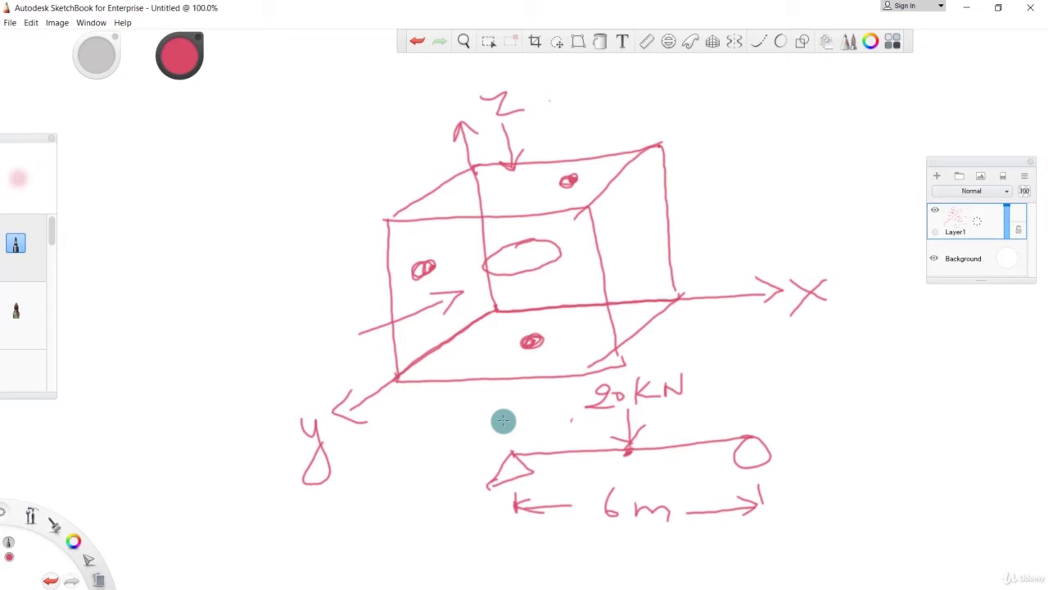
- Write SFD, BMD and Def beside the beam and circle the list
mouse_move(846, 360)
mouse_down()
mouse_move(831, 386)
mouse_move(862, 387)
mouse_up()
mouse_move(859, 362)
mouse_down()
mouse_move(876, 360)
mouse_move(886, 374)
mouse_up()
drag(899, 360, 901, 384)
drag(830, 408, 828, 438)
mouse_move(829, 413)
mouse_down()
mouse_move(838, 419)
mouse_move(823, 438)
mouse_move(886, 397)
mouse_move(899, 438)
mouse_up()
mouse_move(911, 407)
mouse_down()
mouse_move(912, 431)
mouse_move(903, 429)
mouse_up()
mouse_move(836, 467)
mouse_down()
mouse_move(837, 480)
mouse_move(878, 477)
mouse_up()
mouse_move(893, 452)
mouse_down()
mouse_move(884, 506)
mouse_move(901, 483)
mouse_up()
mouse_move(924, 326)
mouse_down()
mouse_move(799, 443)
mouse_move(909, 481)
mouse_move(817, 350)
mouse_up()
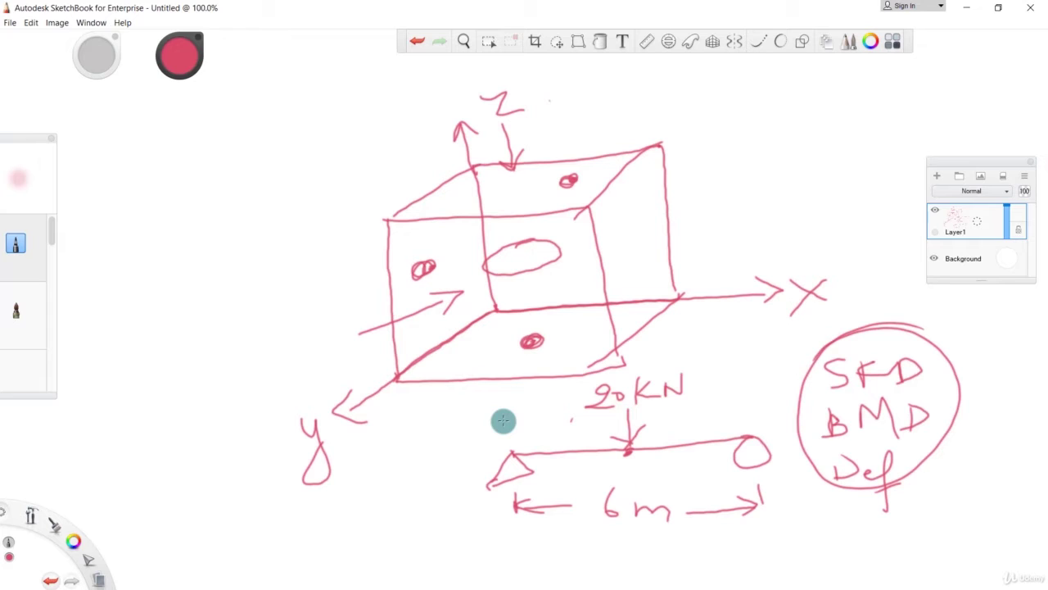
- Circle the left support, then draw the pinned support, base-edge beam, diagonals and load arrow on the cube's base
drag(506, 445, 534, 458)
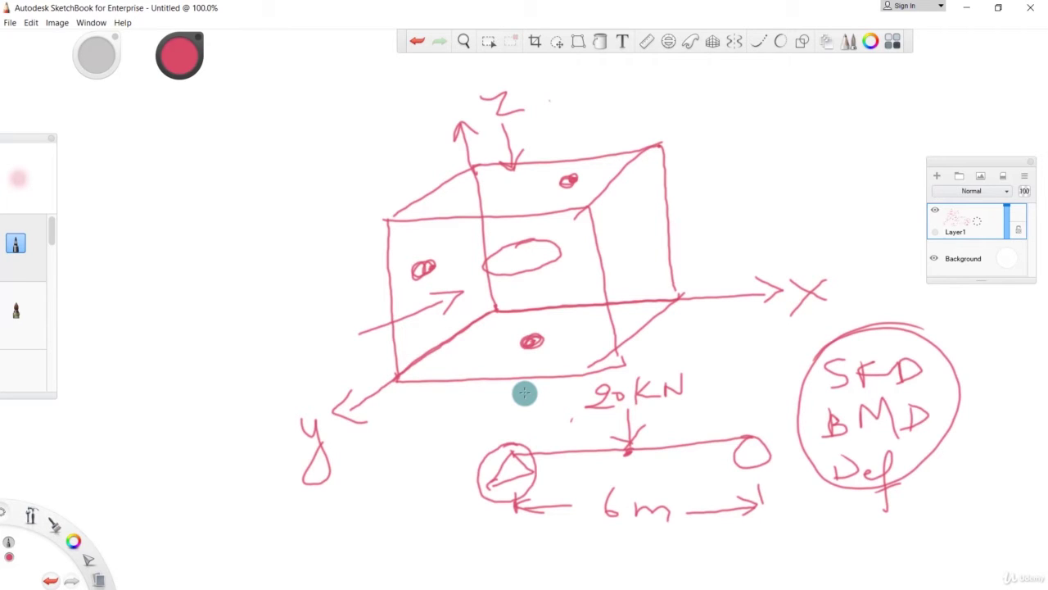
mouse_move(494, 311)
mouse_down()
mouse_move(482, 333)
mouse_move(496, 334)
mouse_move(496, 312)
mouse_move(506, 333)
mouse_up()
mouse_move(493, 314)
mouse_down()
mouse_move(634, 303)
mouse_move(637, 323)
mouse_move(659, 305)
mouse_move(652, 321)
mouse_move(651, 302)
mouse_up()
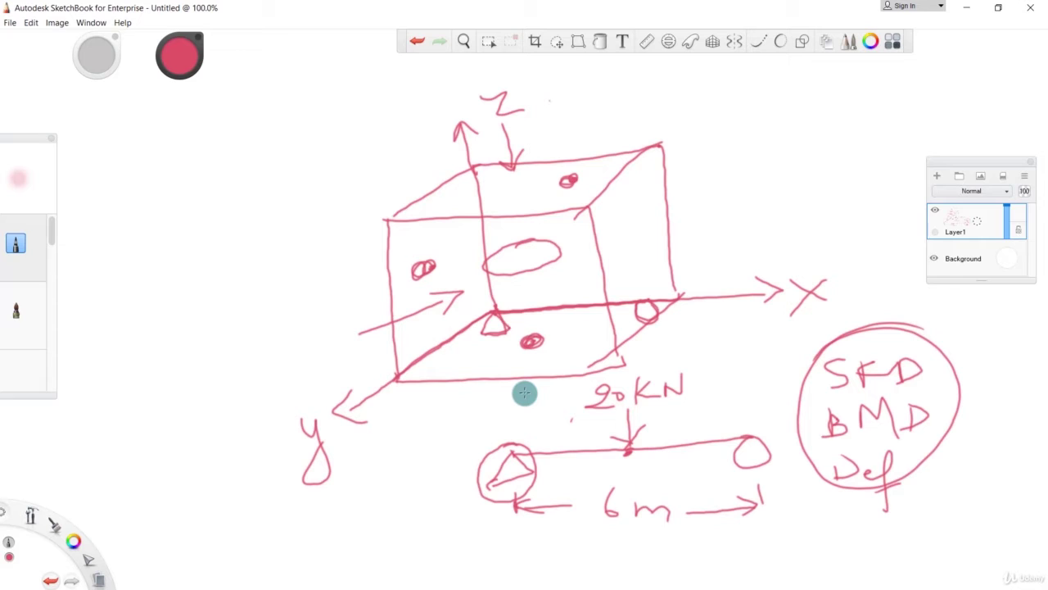
drag(491, 314, 419, 357)
drag(568, 303, 498, 380)
drag(560, 264, 564, 305)
drag(652, 305, 586, 381)
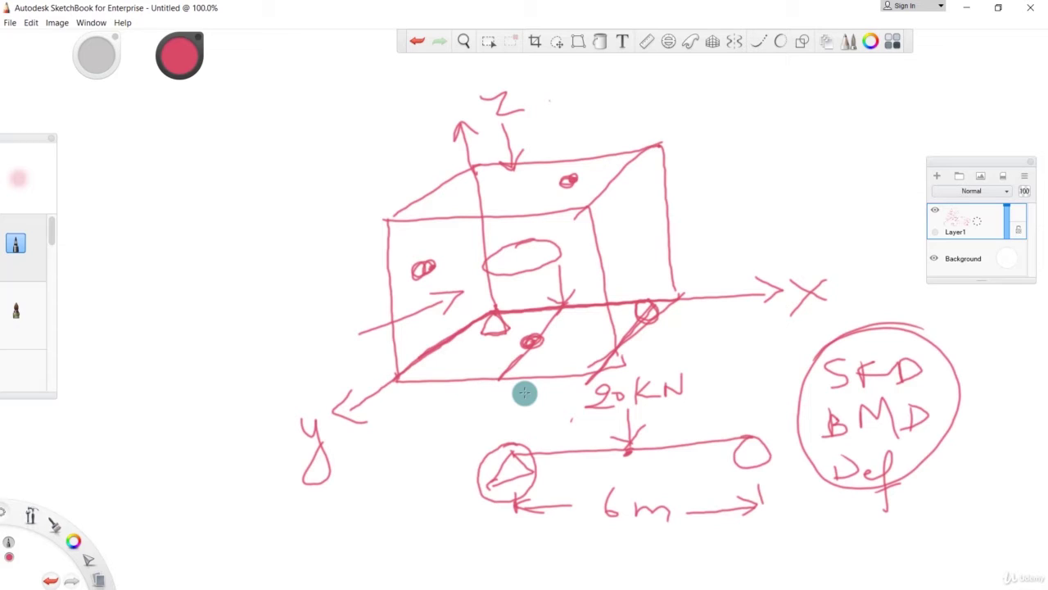
- Darken the base beam line, the support triangle and the right support circle
drag(495, 313, 656, 297)
mouse_move(491, 317)
mouse_down()
mouse_move(470, 340)
mouse_move(495, 317)
mouse_up()
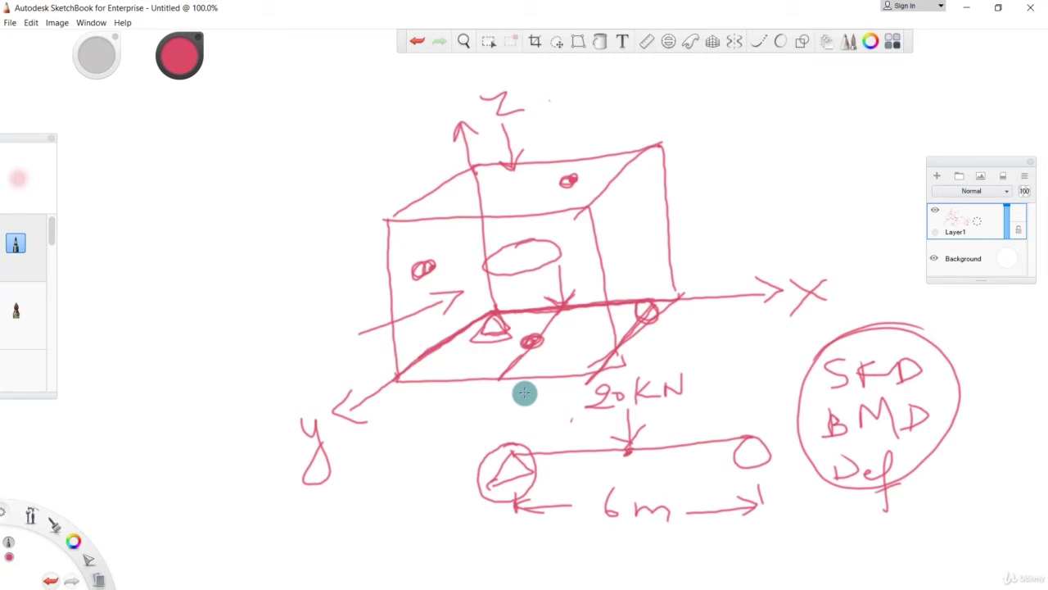
mouse_move(652, 308)
mouse_down()
mouse_move(657, 326)
mouse_move(660, 306)
mouse_up()
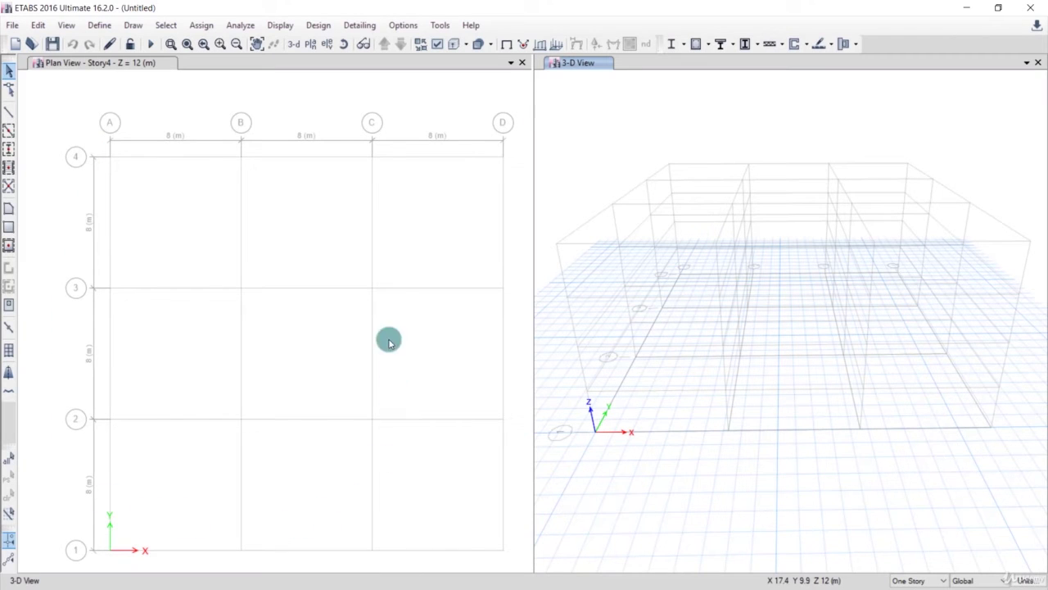
- Bring up Edit Story and Grid System Data from the Edit menu, listing Story4 to Base and grid G1
click(290, 185)
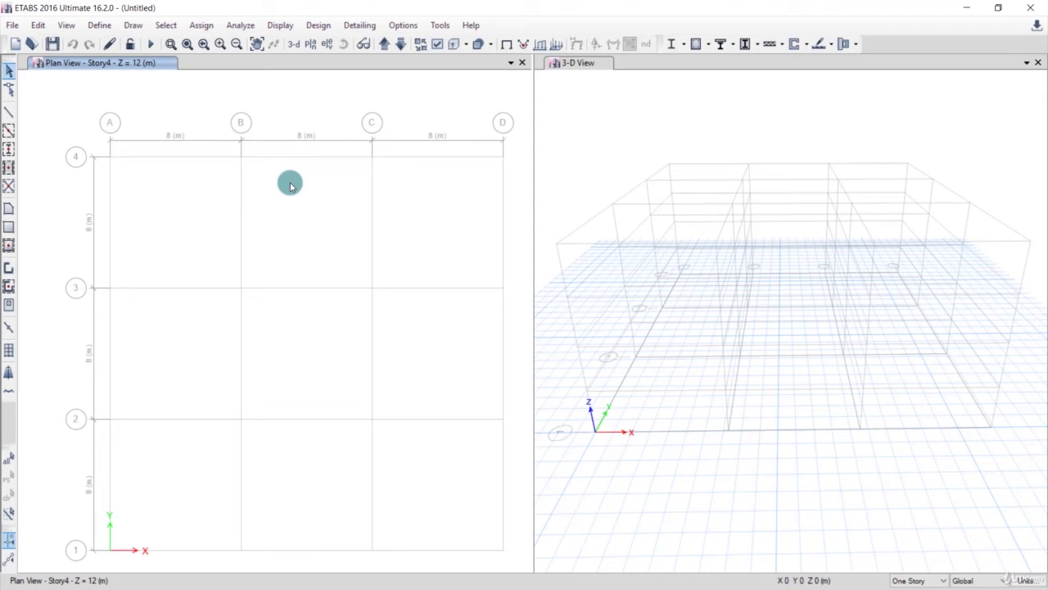
right_click(290, 185)
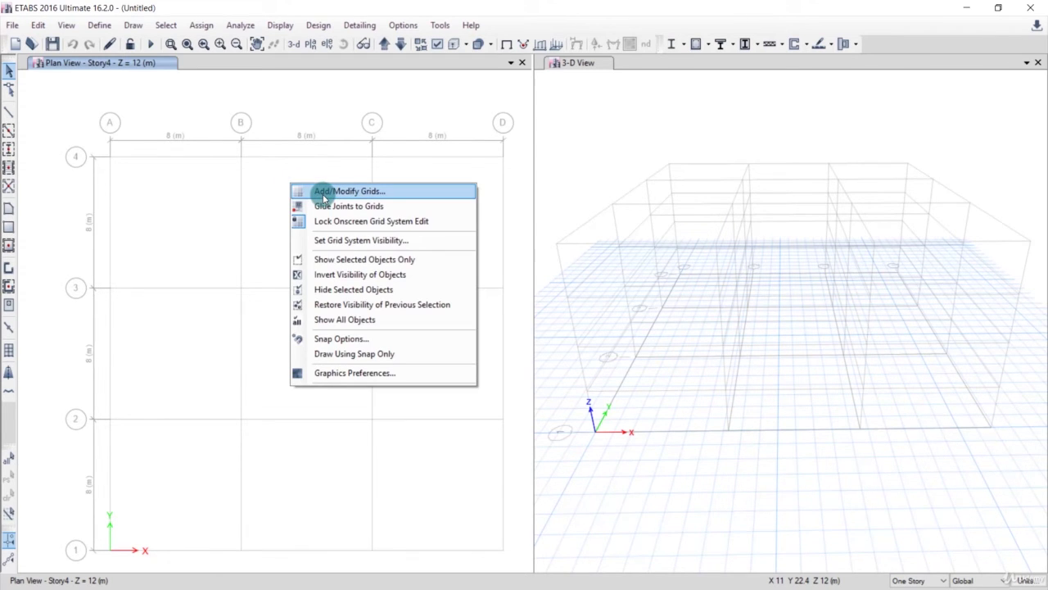
click(291, 110)
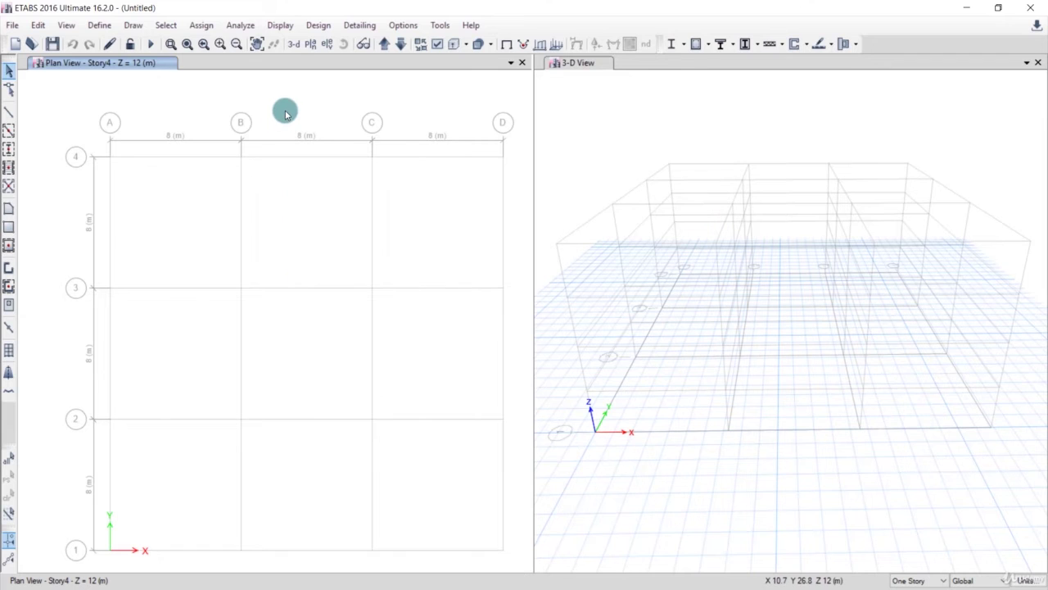
click(37, 24)
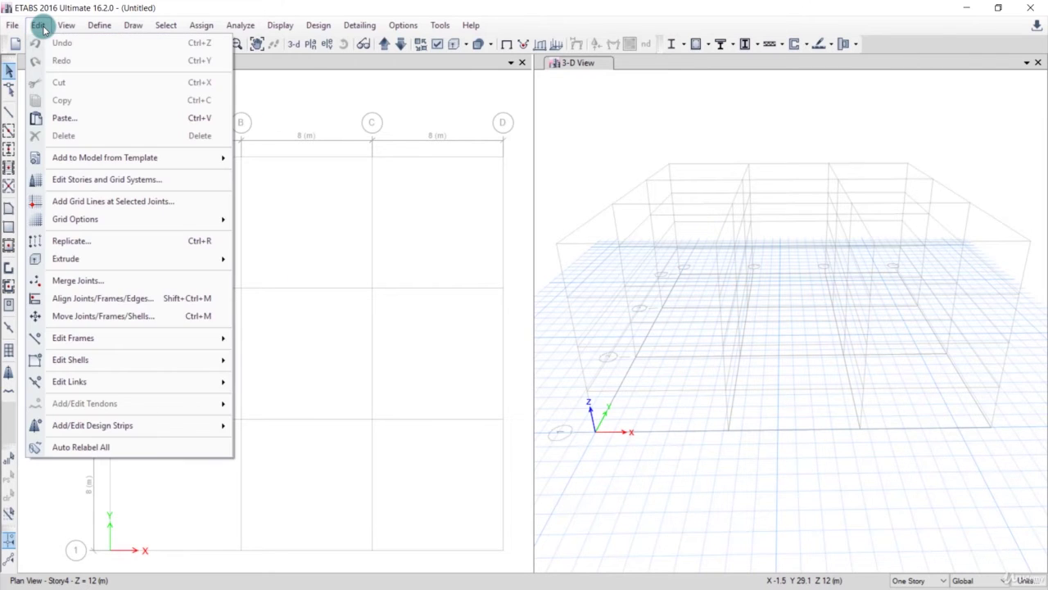
click(129, 188)
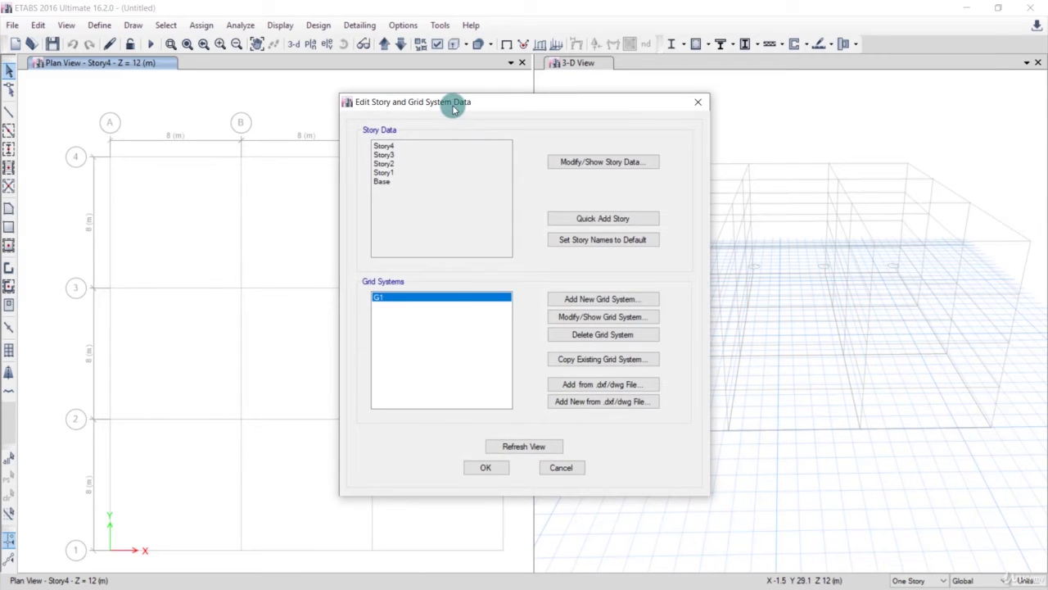
drag(447, 101, 339, 87)
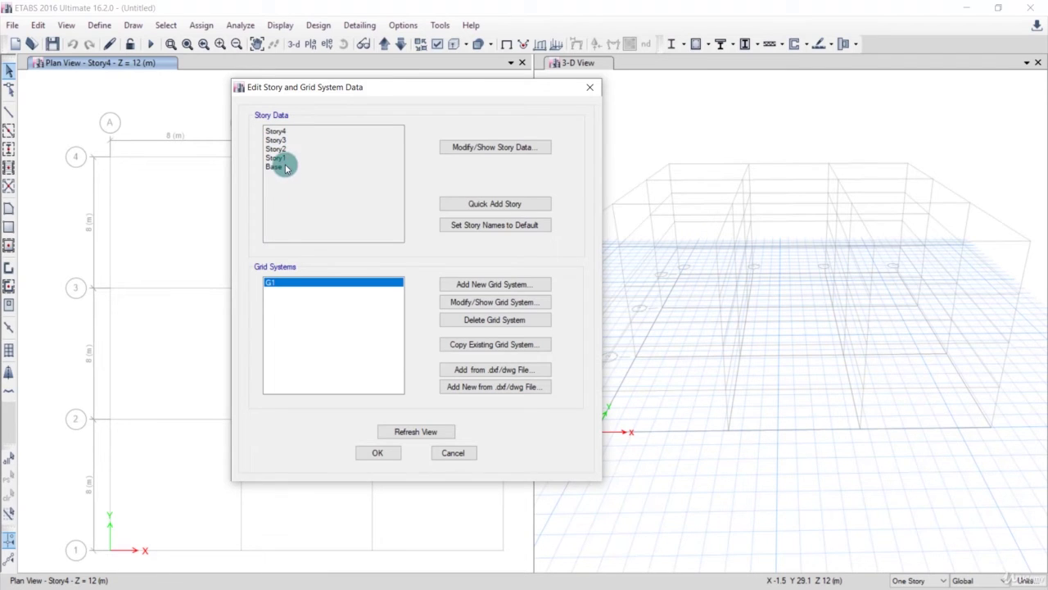
- Delete Story4 through Story2 with their existing structure, leaving Story1 above Base
click(480, 148)
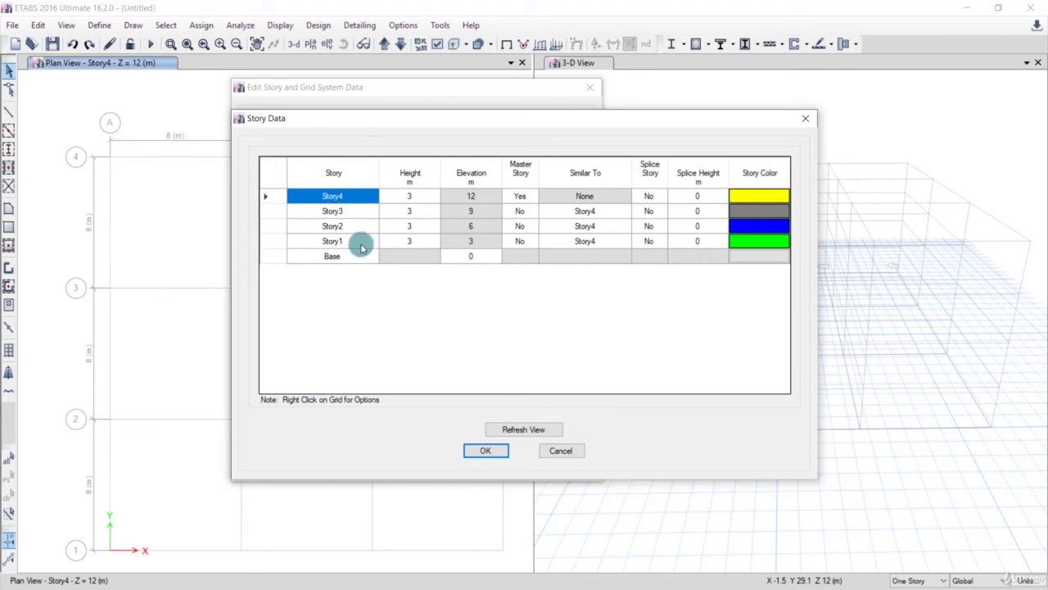
shift+click(339, 227)
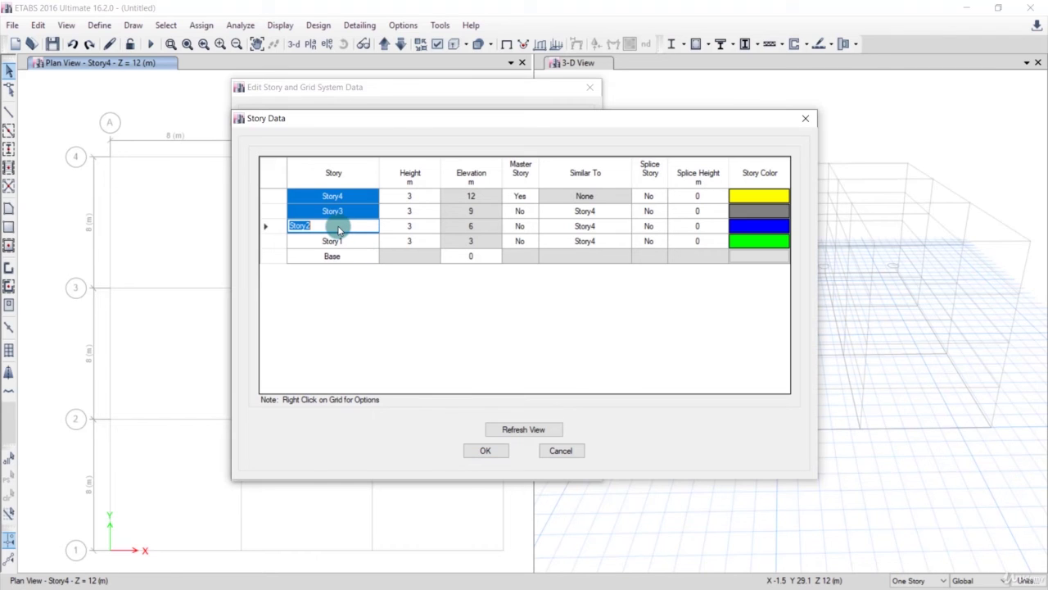
right_click(351, 211)
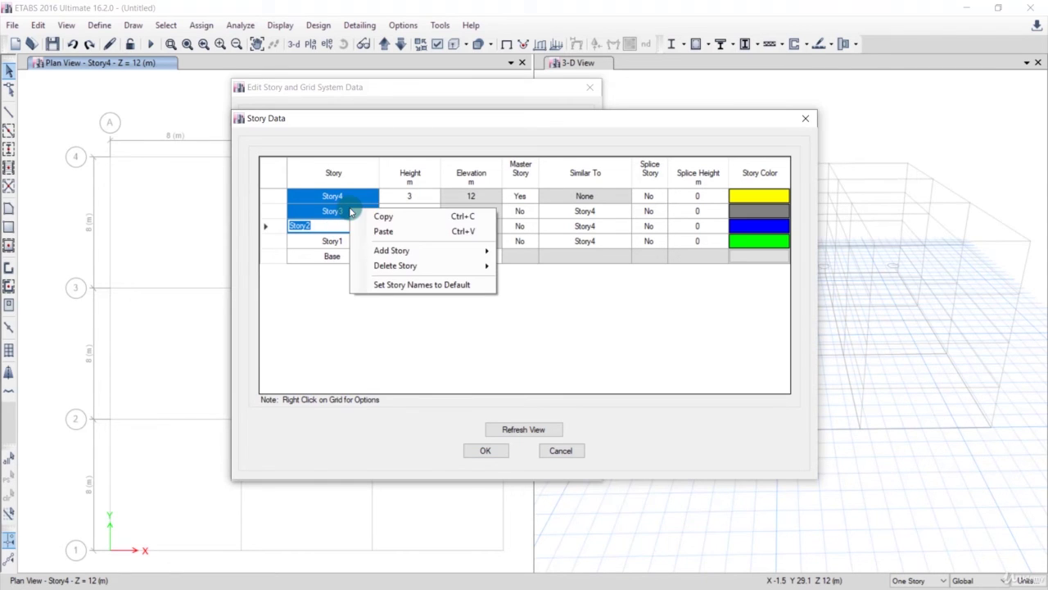
mouse_move(422, 267)
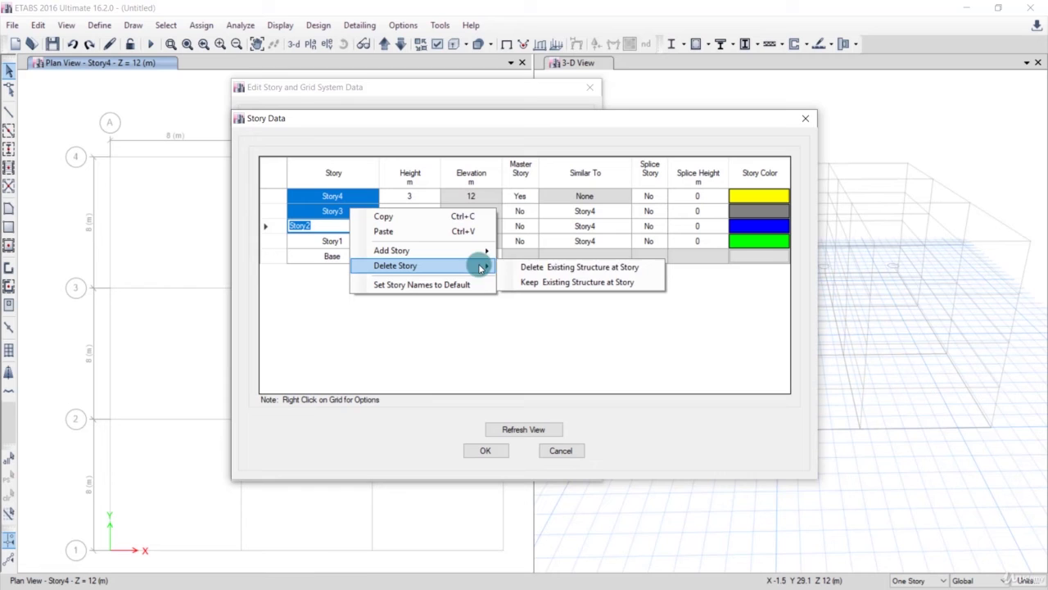
click(534, 268)
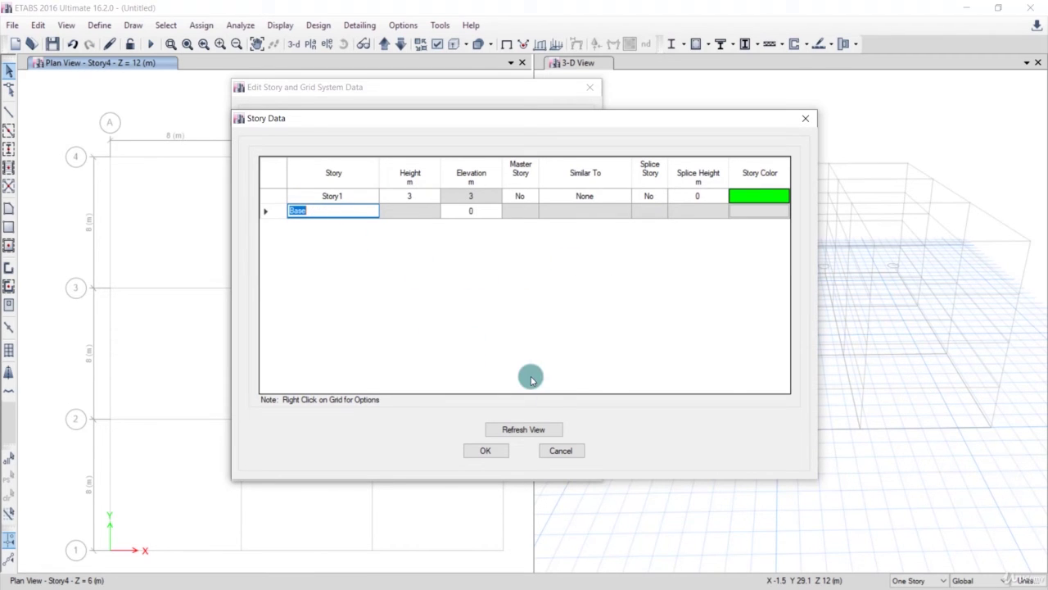
click(490, 451)
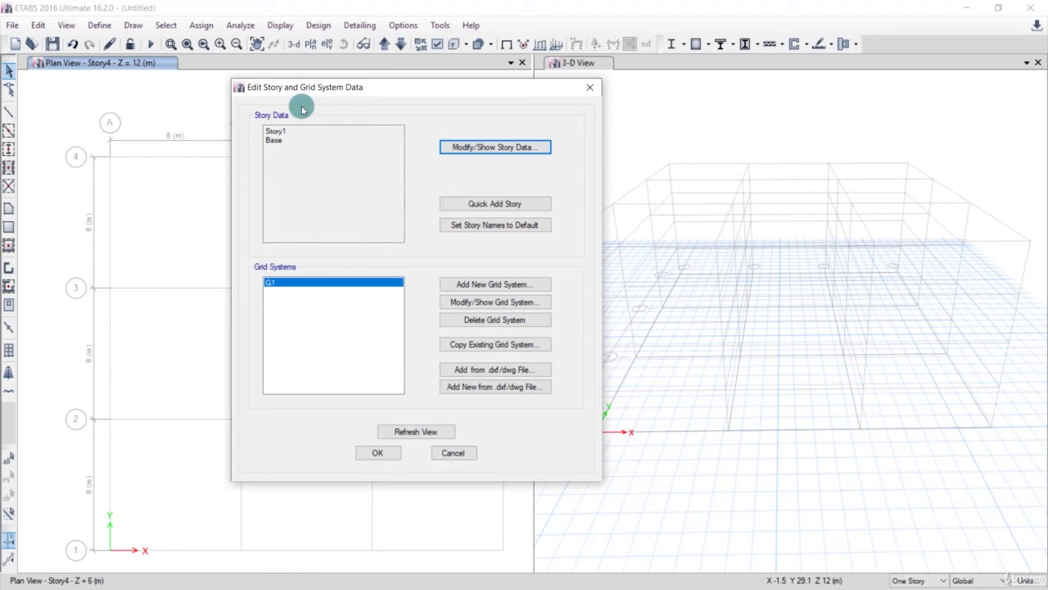
drag(301, 96, 578, 113)
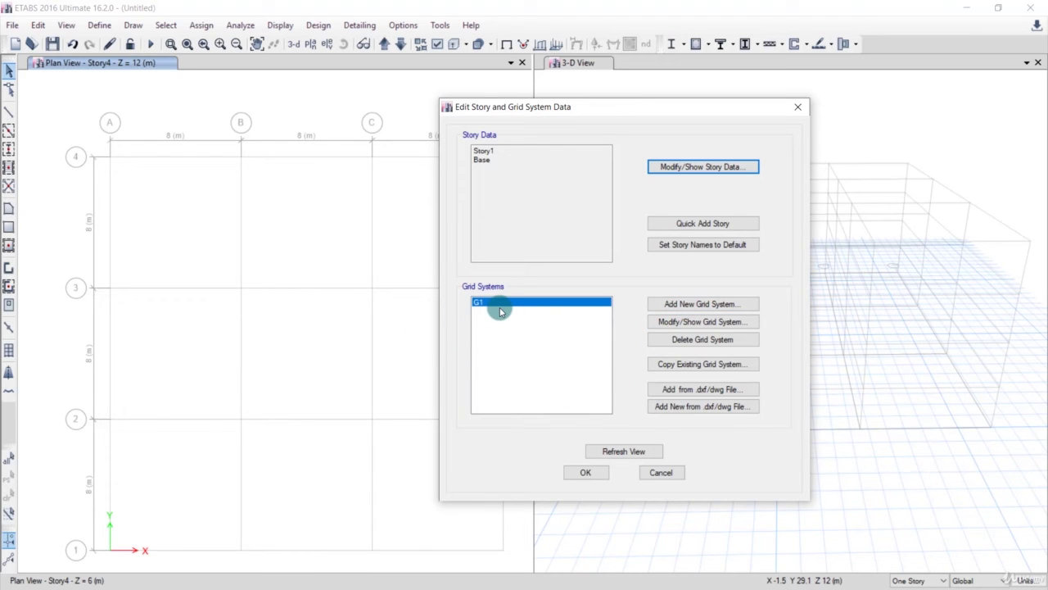
- Bring up the Grid System Data for G1 and move the editor aside
click(692, 322)
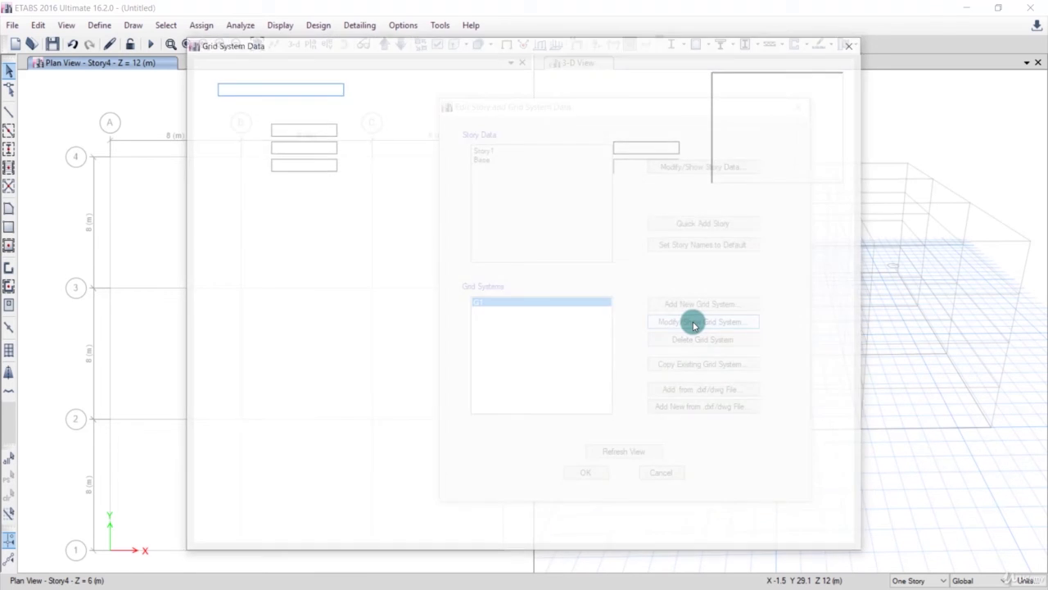
drag(434, 44, 649, 71)
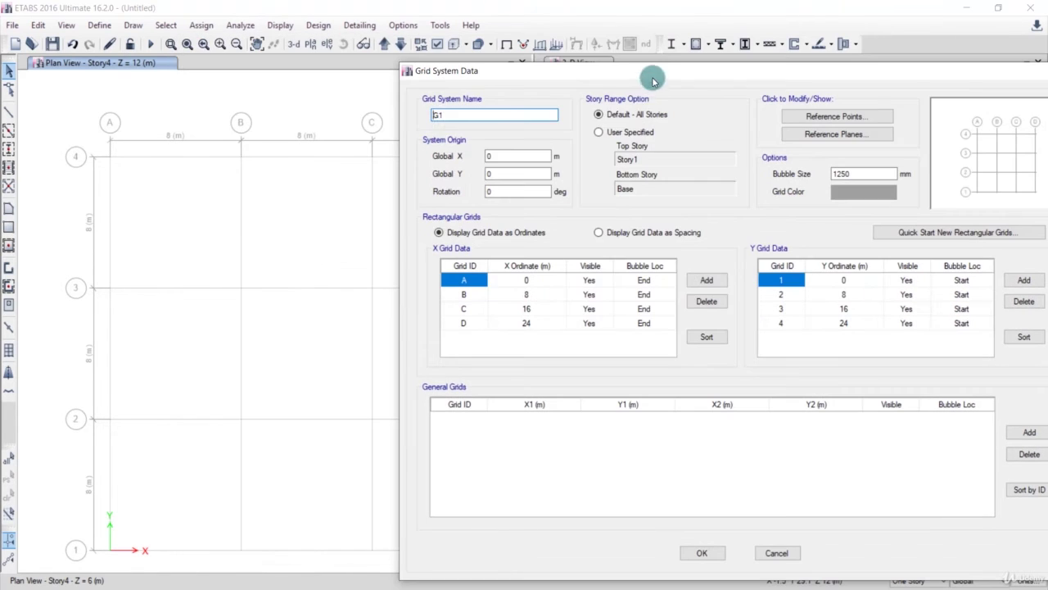
drag(426, 111, 438, 153)
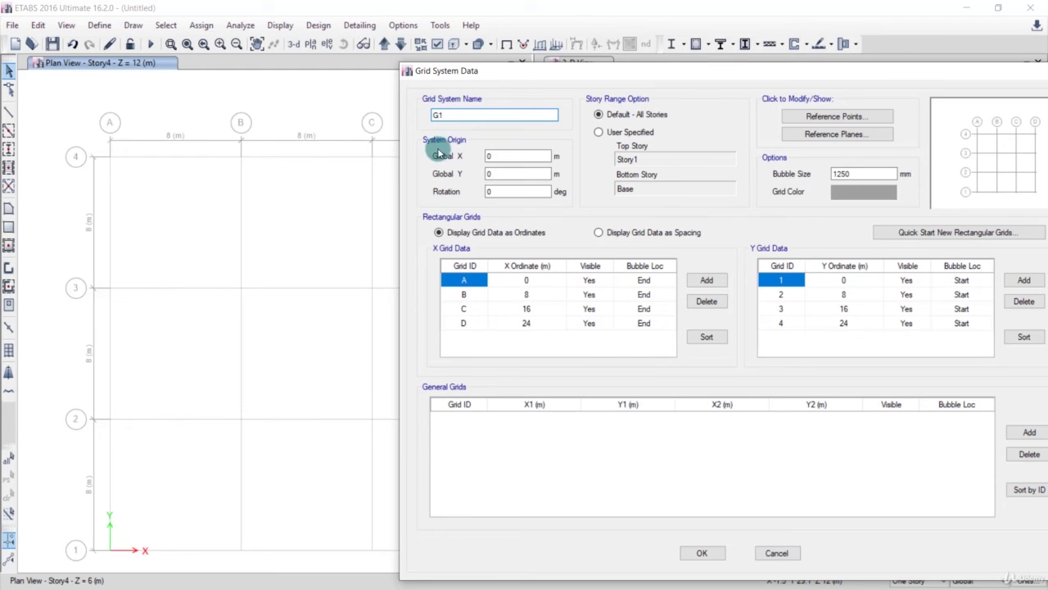
click(488, 155)
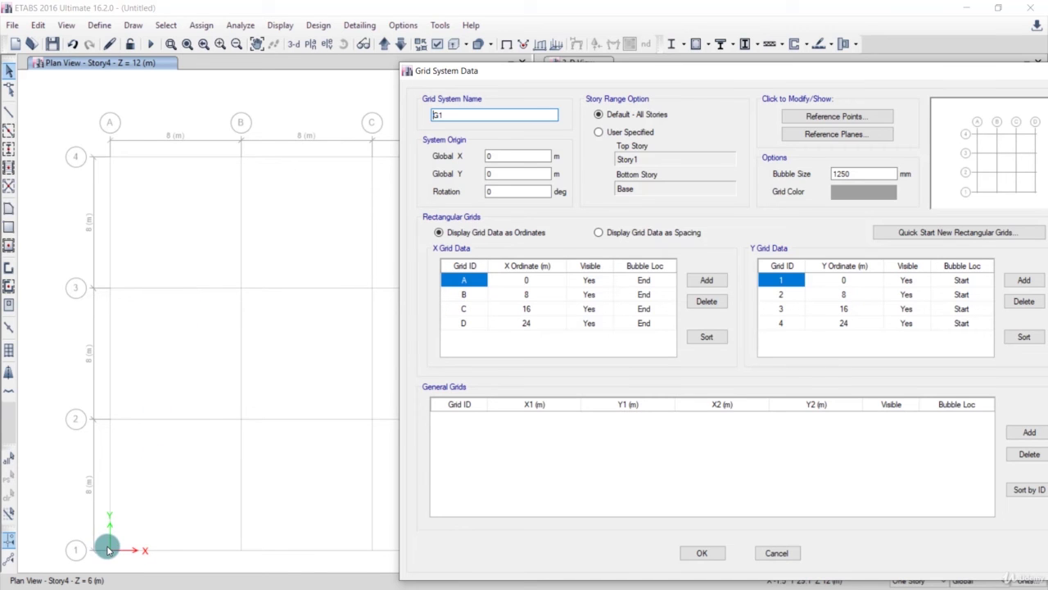
drag(453, 70, 531, 70)
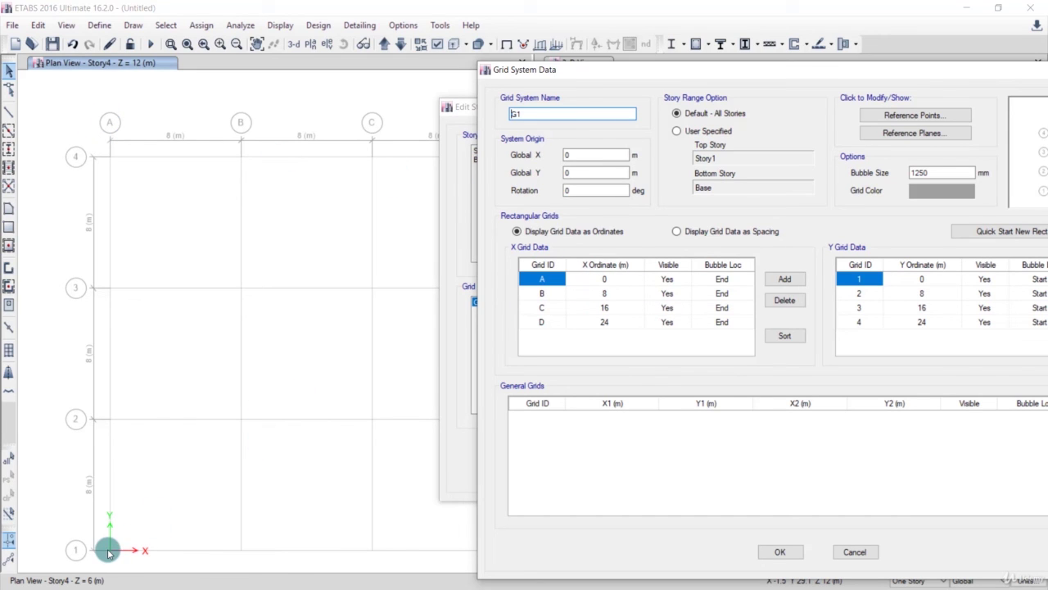
- Set X grid B to 3 m and C to 6 m, and delete grid D at 24 m
click(543, 295)
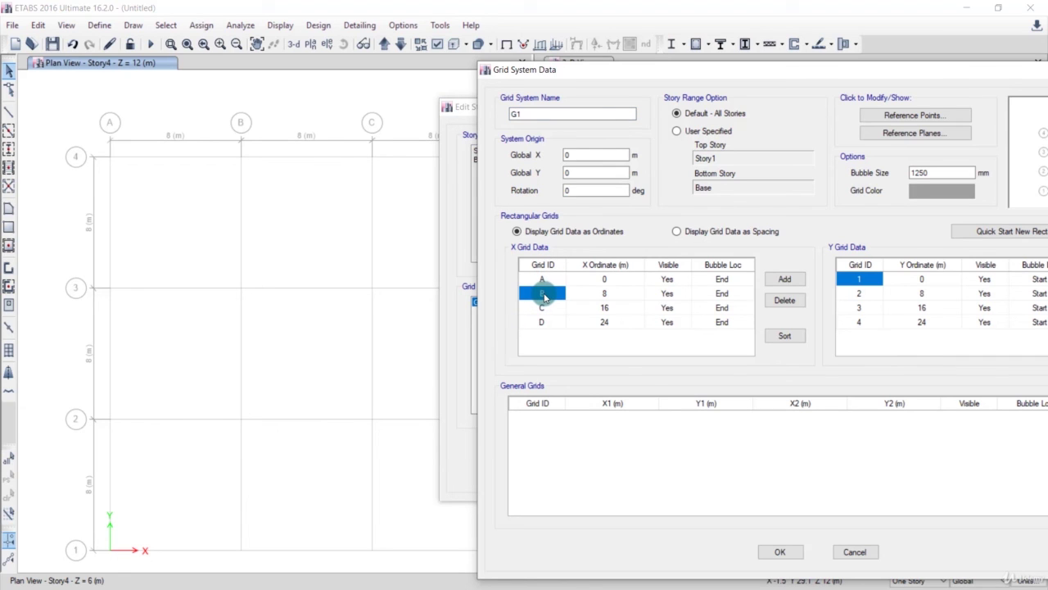
click(598, 297)
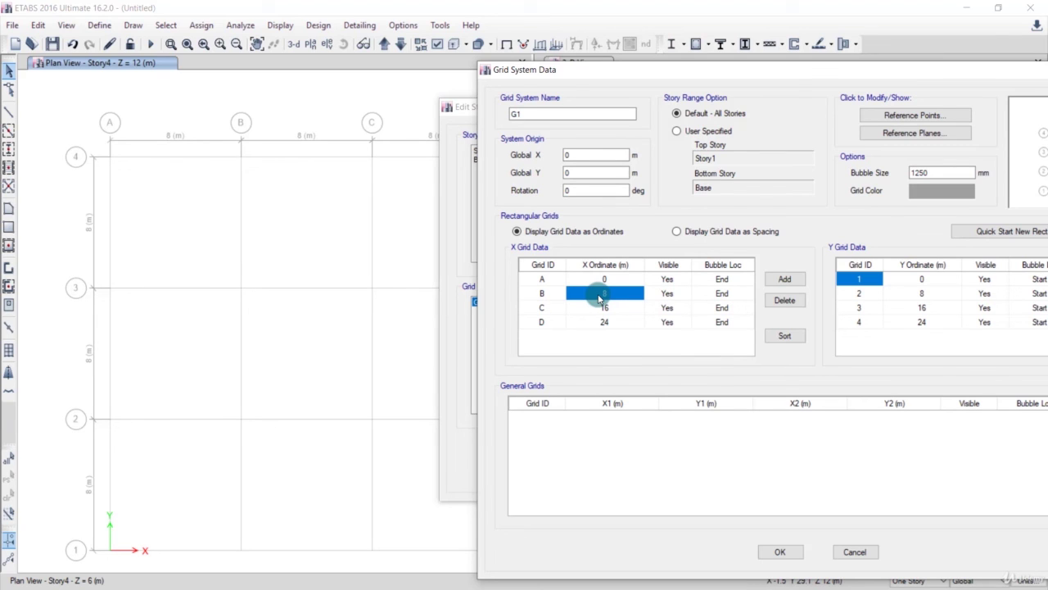
click(598, 296)
key(Return)
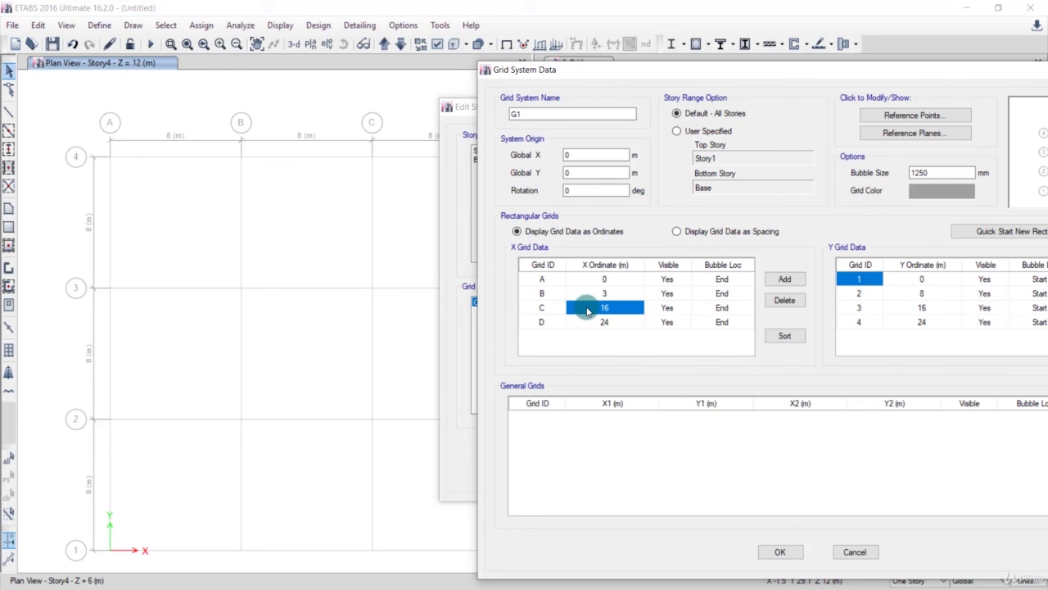
text(6)
key(Return)
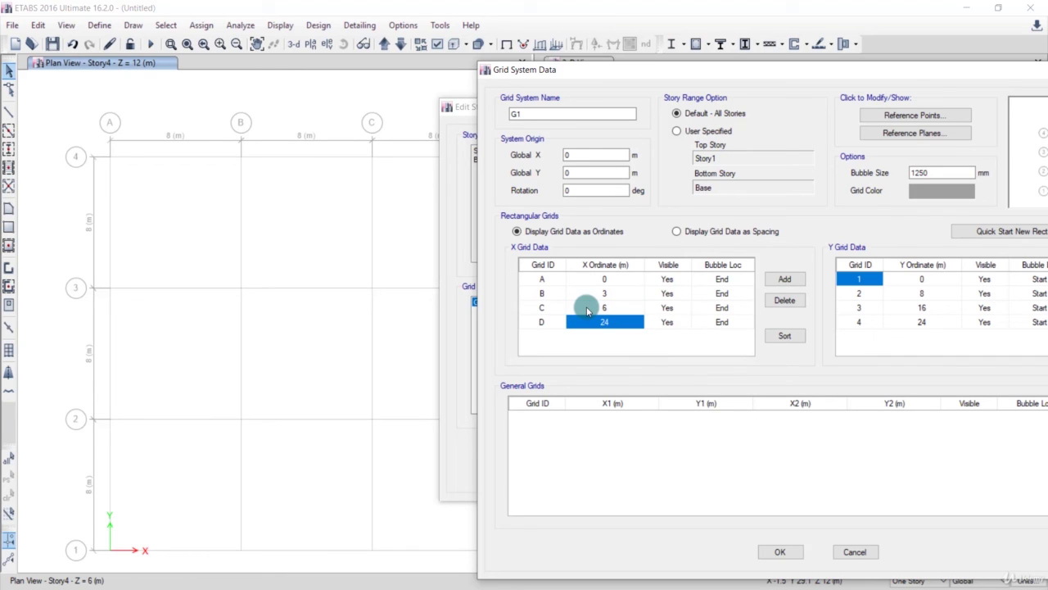
click(785, 302)
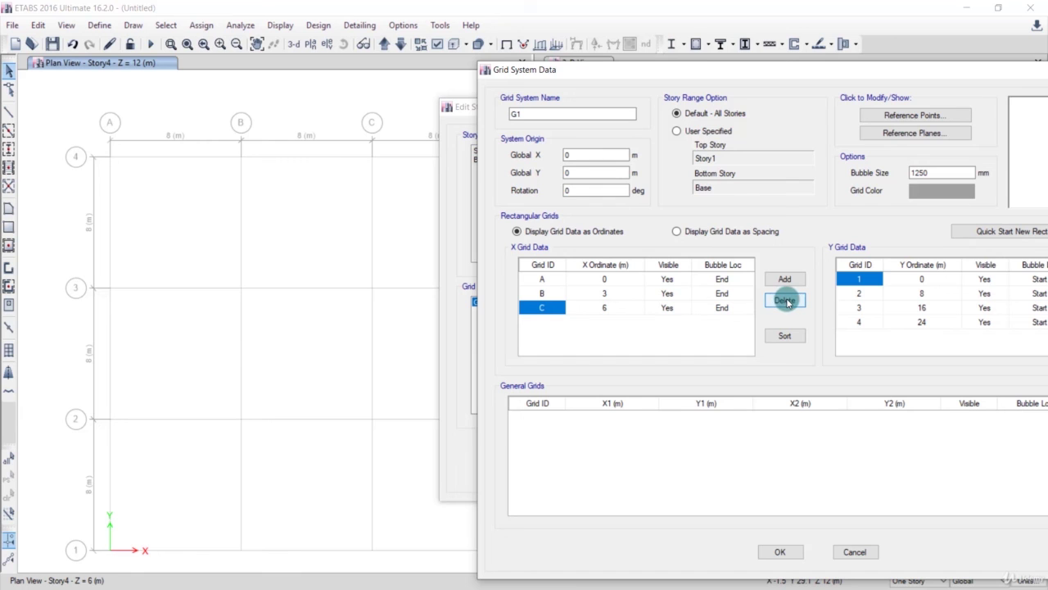
drag(706, 70, 498, 78)
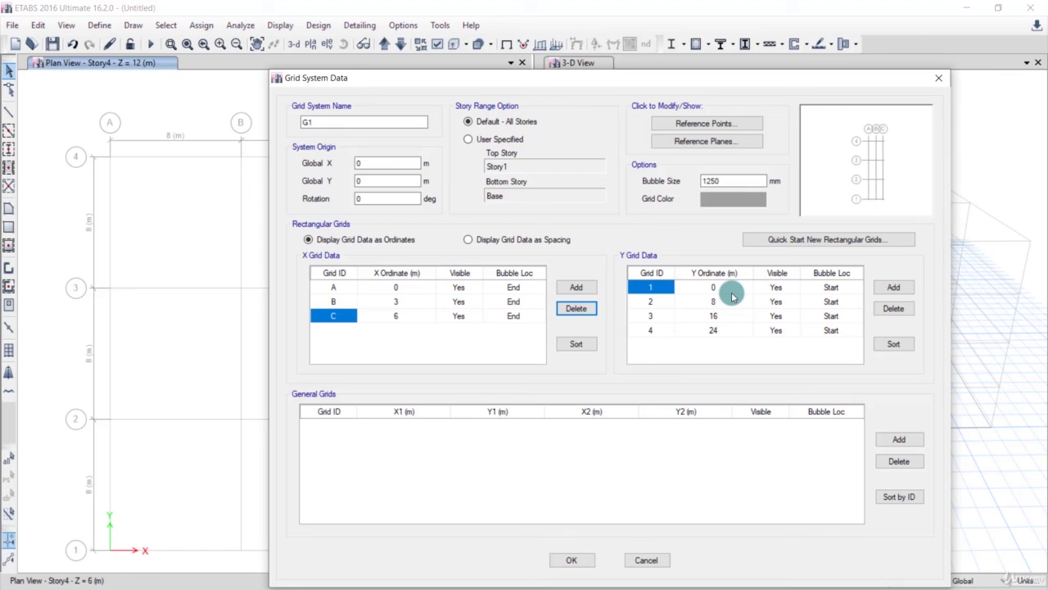
- Delete Y grid lines 2 to 4, keeping grid 1 at 0 m, and accept with OK
drag(653, 302, 654, 339)
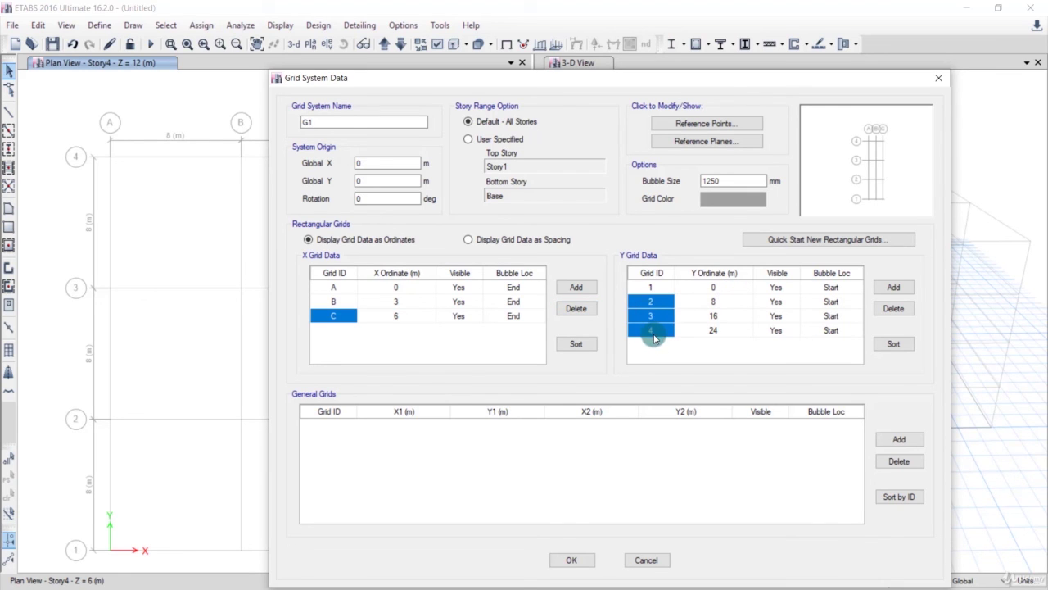
click(893, 311)
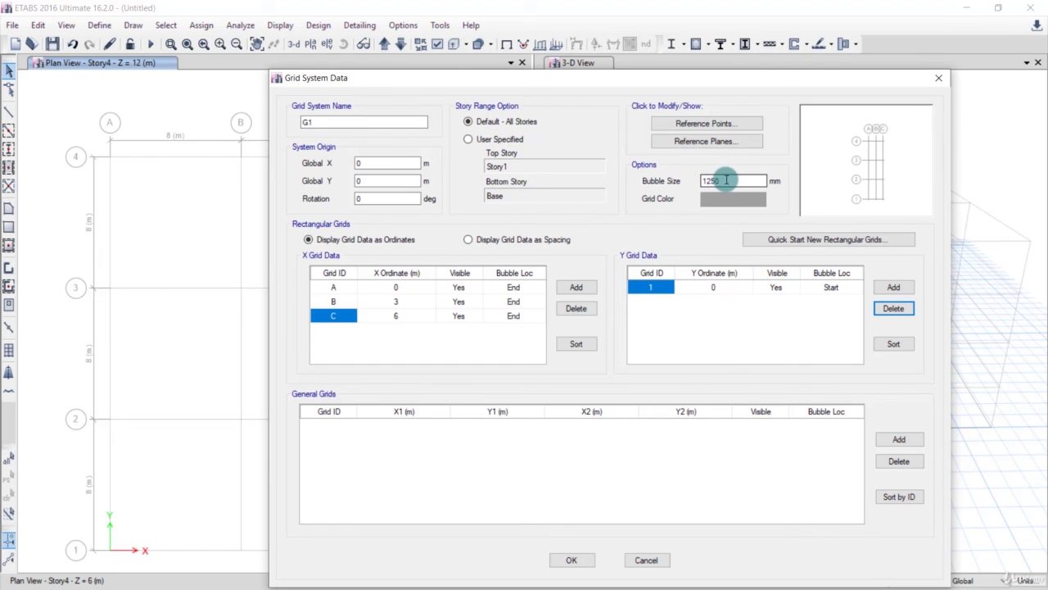
drag(449, 75, 503, 66)
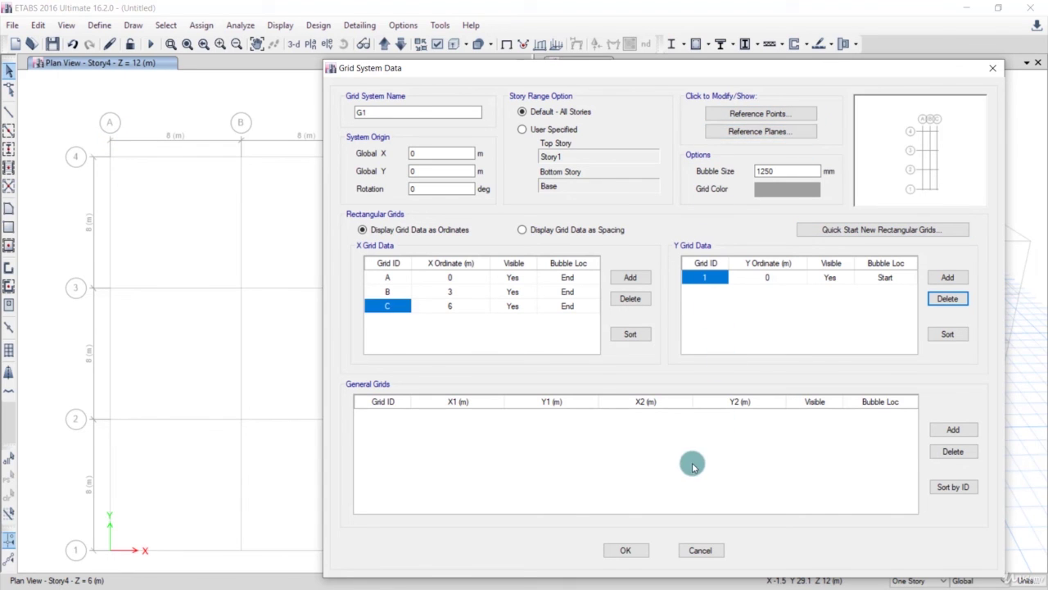
click(625, 551)
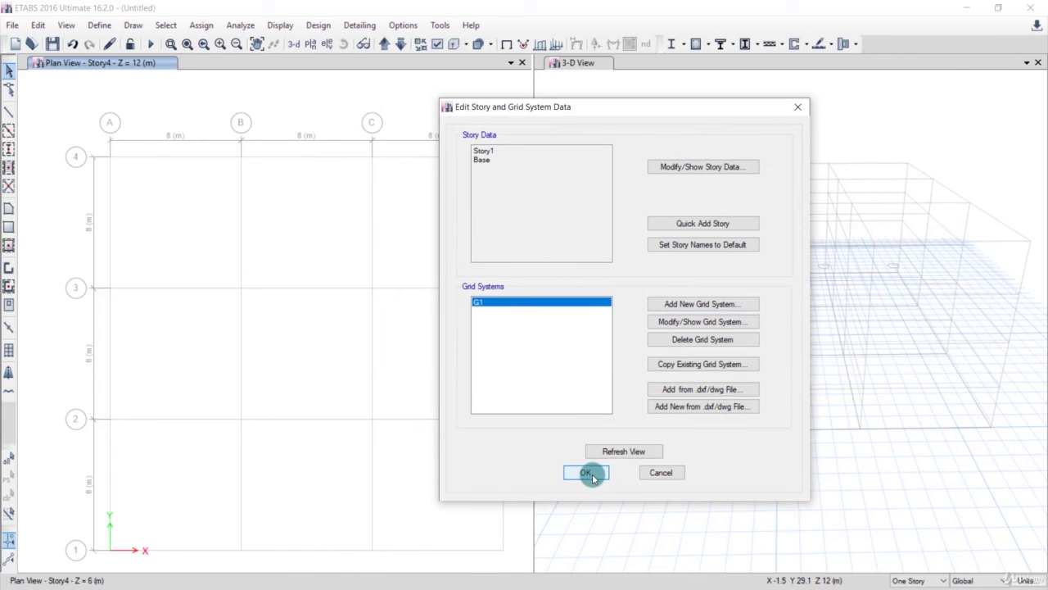